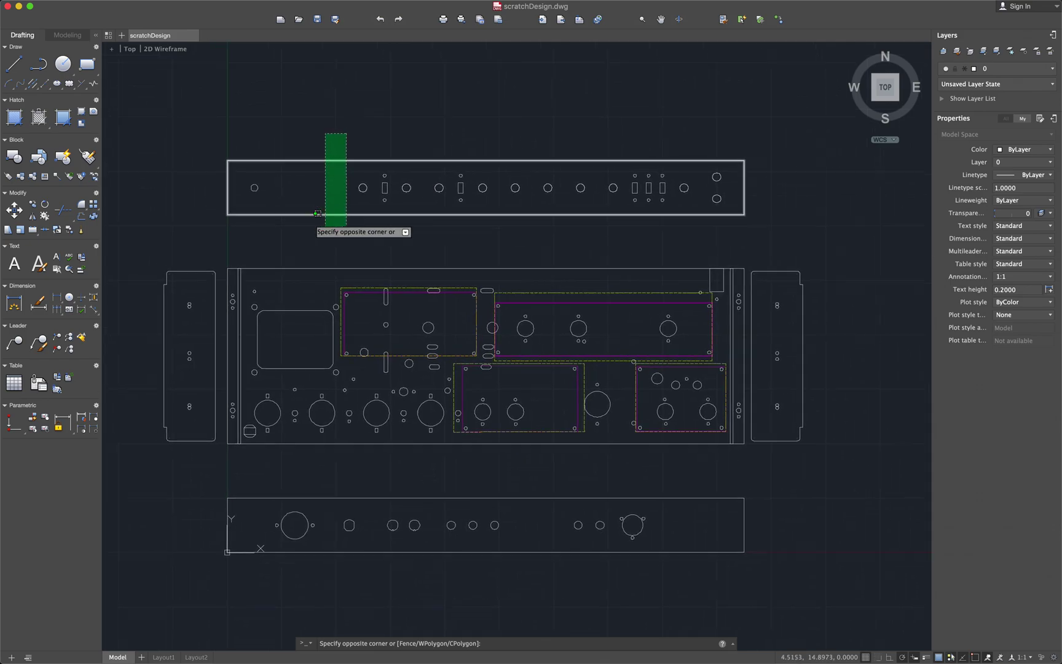
Clear the stray selection of the yellow dashed outline, then pan the panel layout right
scroll(318, 213, down, 2)
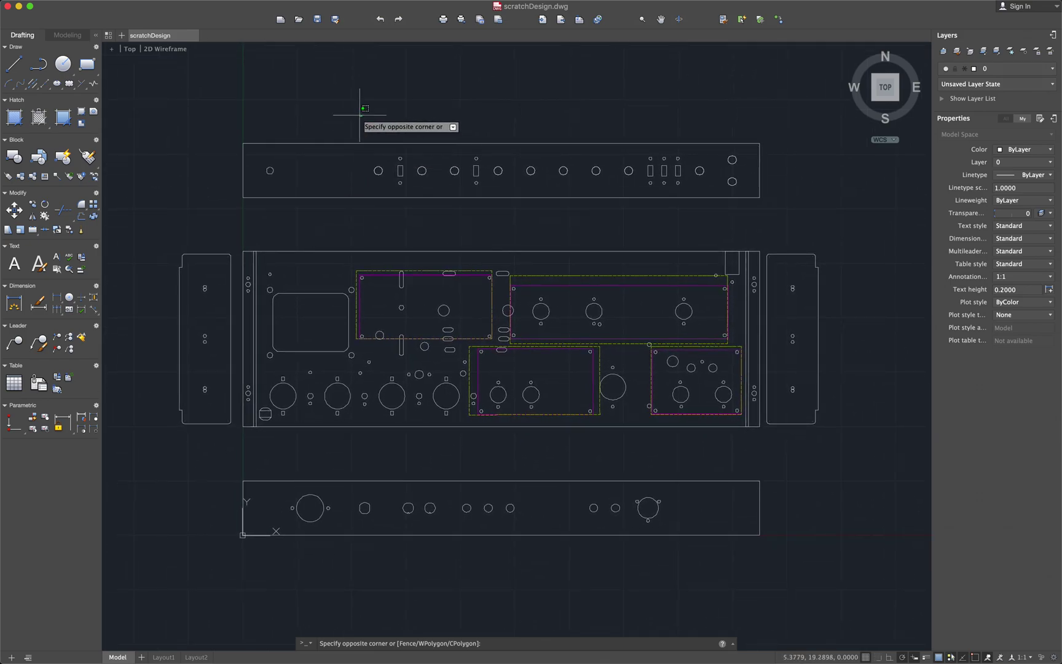
click(422, 133)
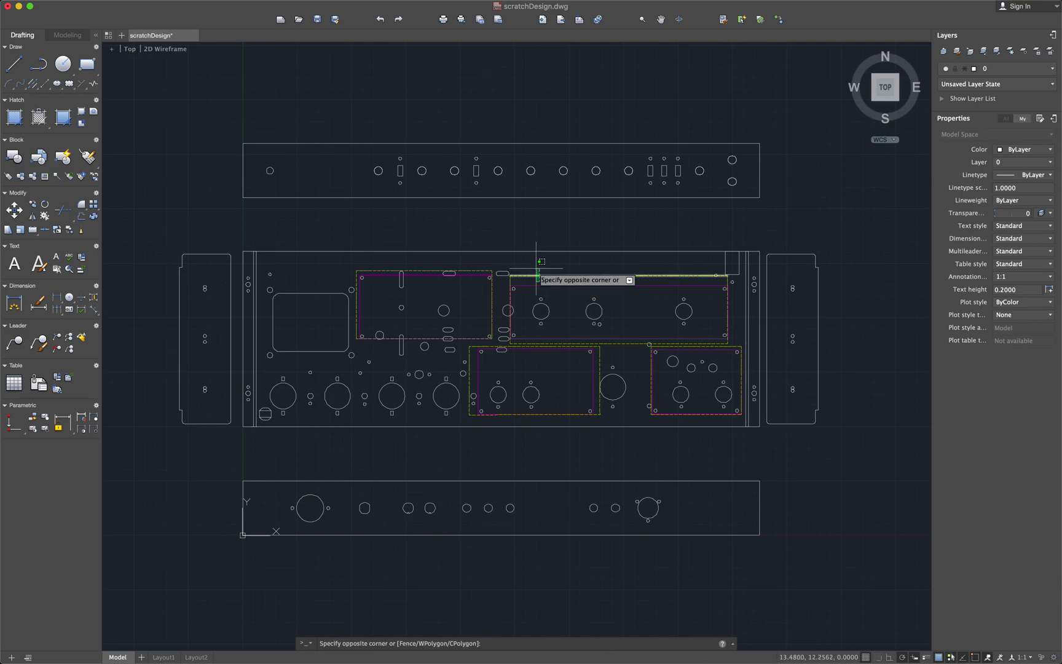
click(537, 274)
click(537, 258)
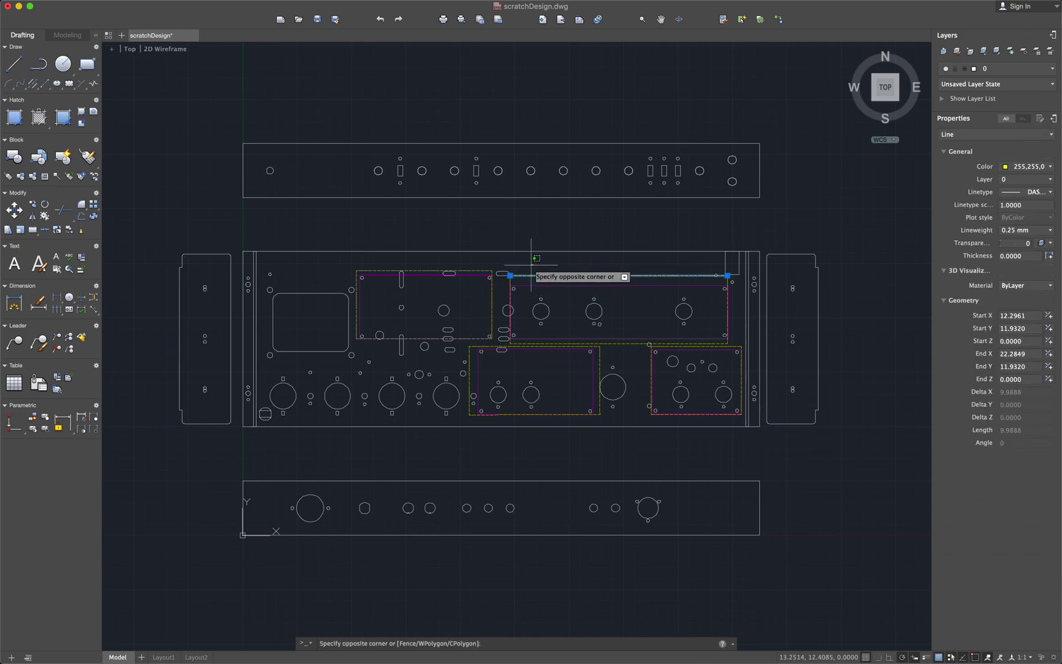
click(531, 265)
key(Escape)
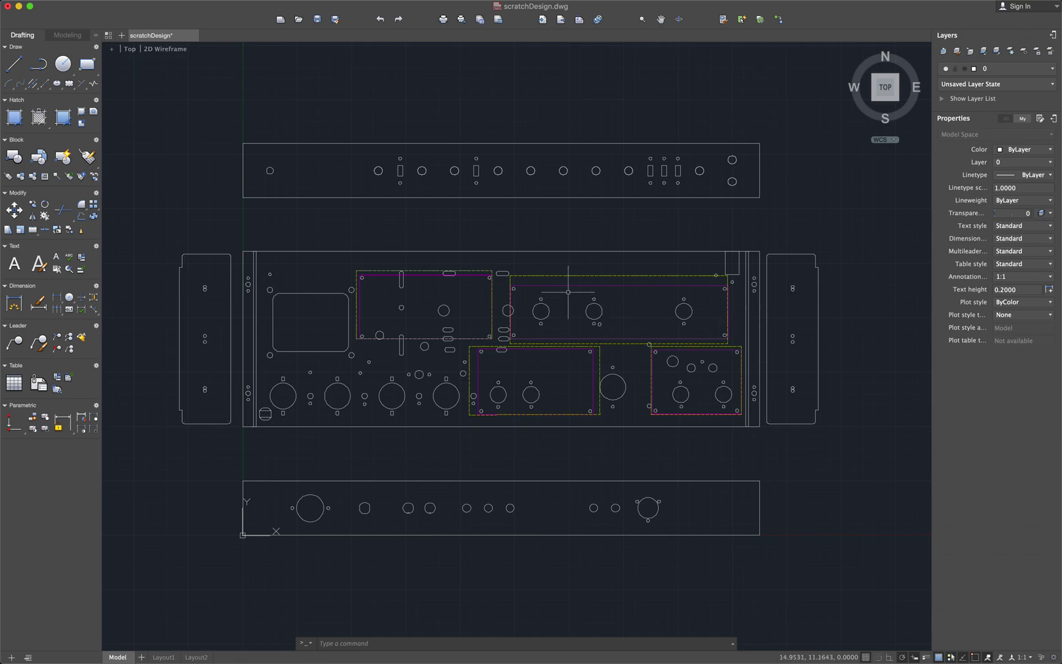
middle_drag(549, 262, 616, 264)
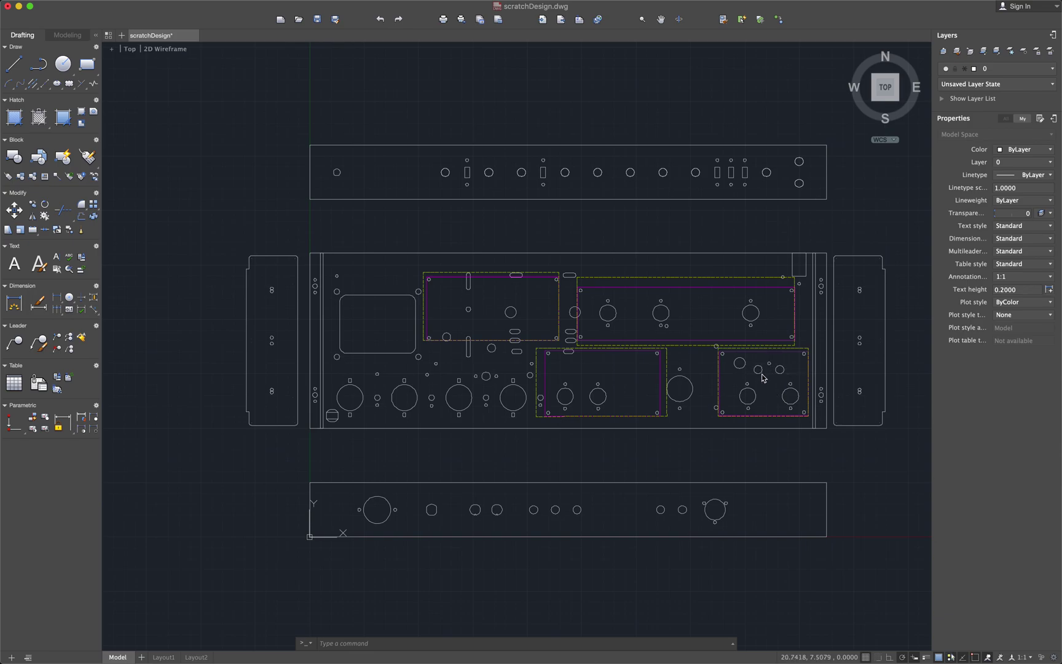
Zoom into the hole patterns of the right magenta board, then zoom back out to the full layout
scroll(762, 378, up, 6)
scroll(762, 377, down, 2)
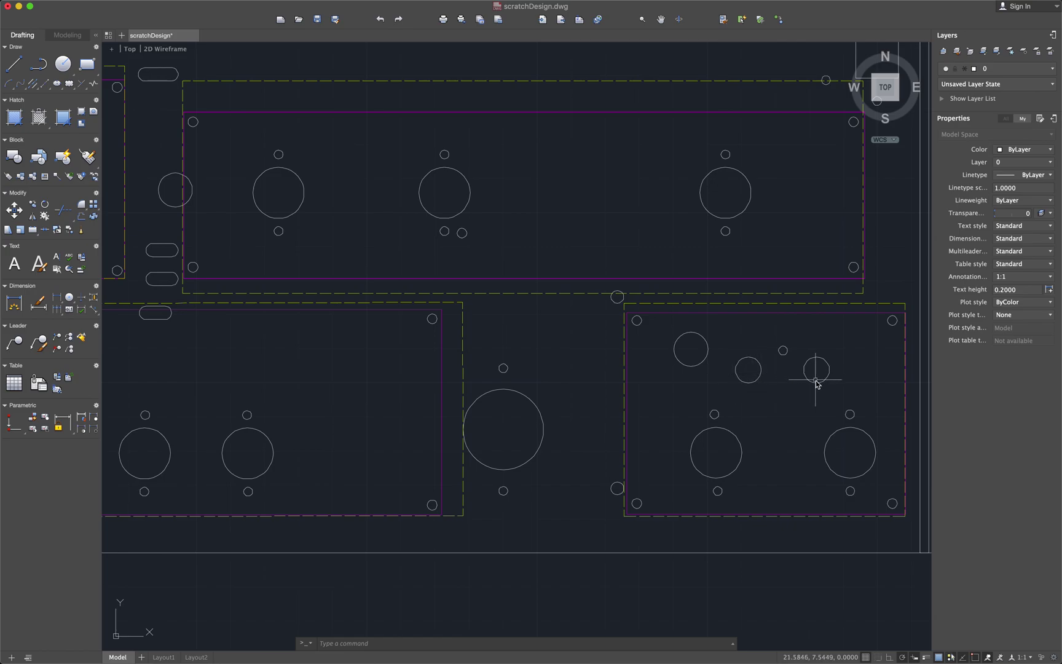
scroll(789, 381, right, 5)
scroll(789, 381, up, 2)
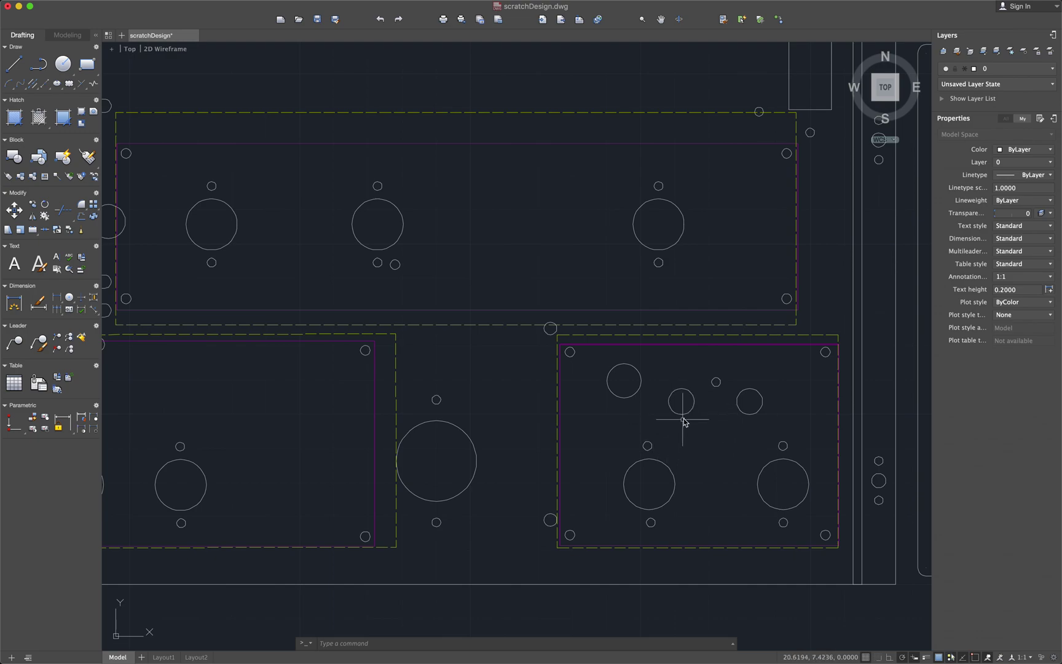
scroll(689, 416, down, 4)
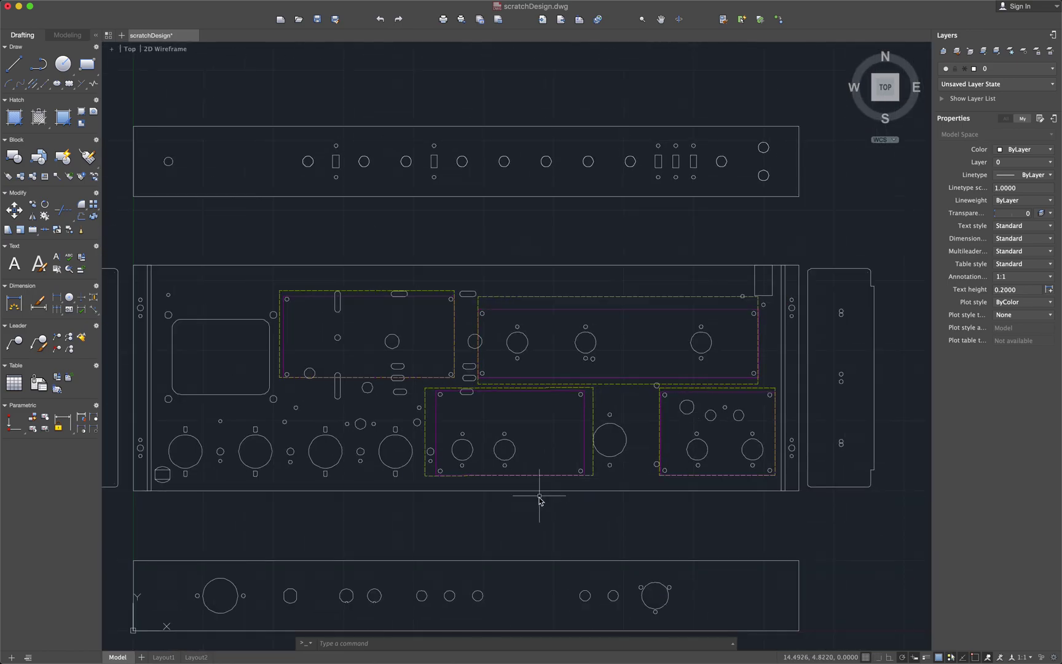
scroll(495, 519, up, 2)
scroll(495, 519, down, 5)
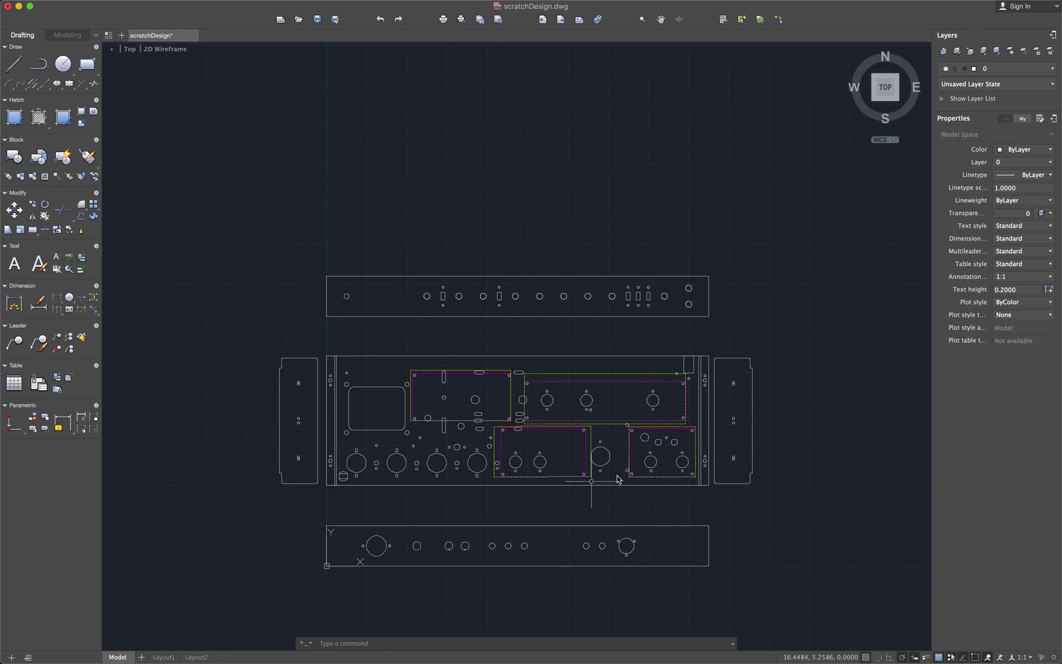
Zoom and pan across the boards to the main panel's lower-left corner and its four large jack holes
scroll(646, 434, up, 5)
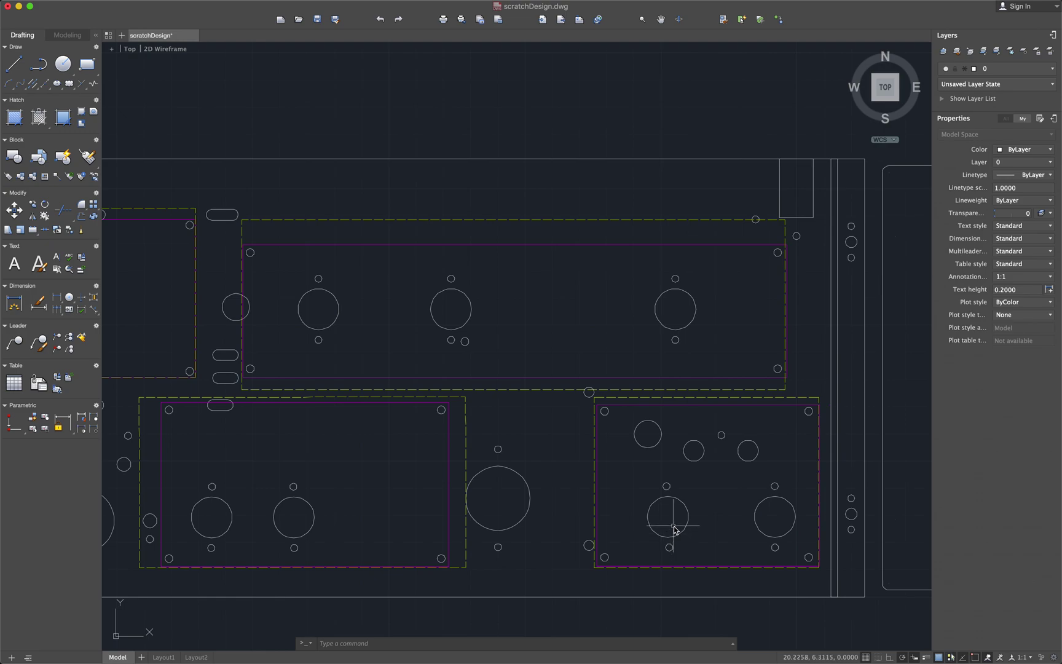
scroll(675, 529, right, 3)
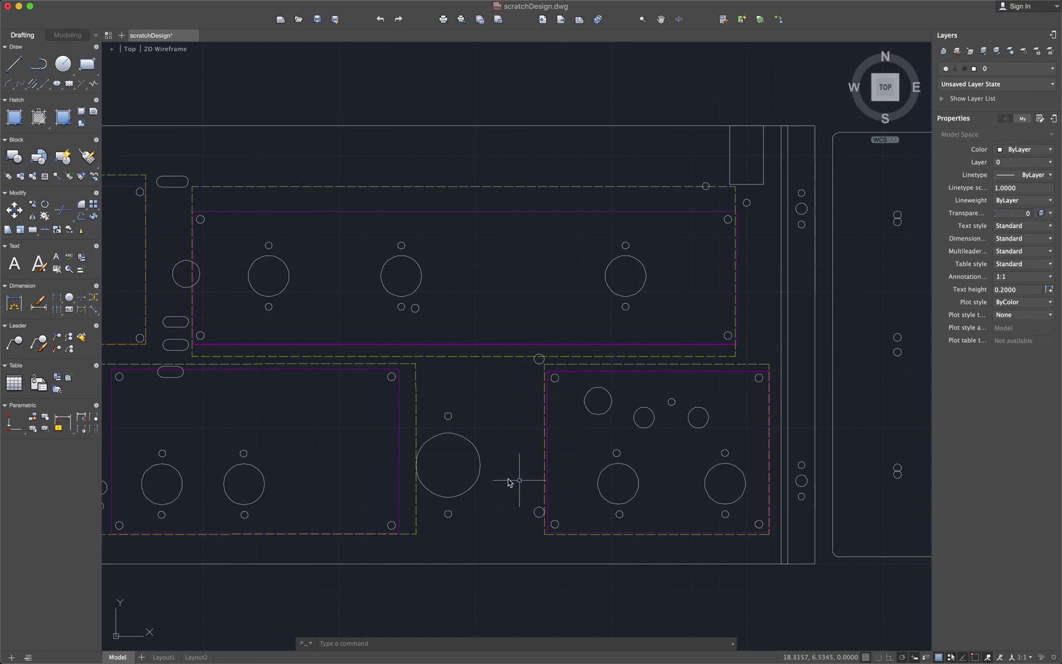
scroll(498, 474, down, 4)
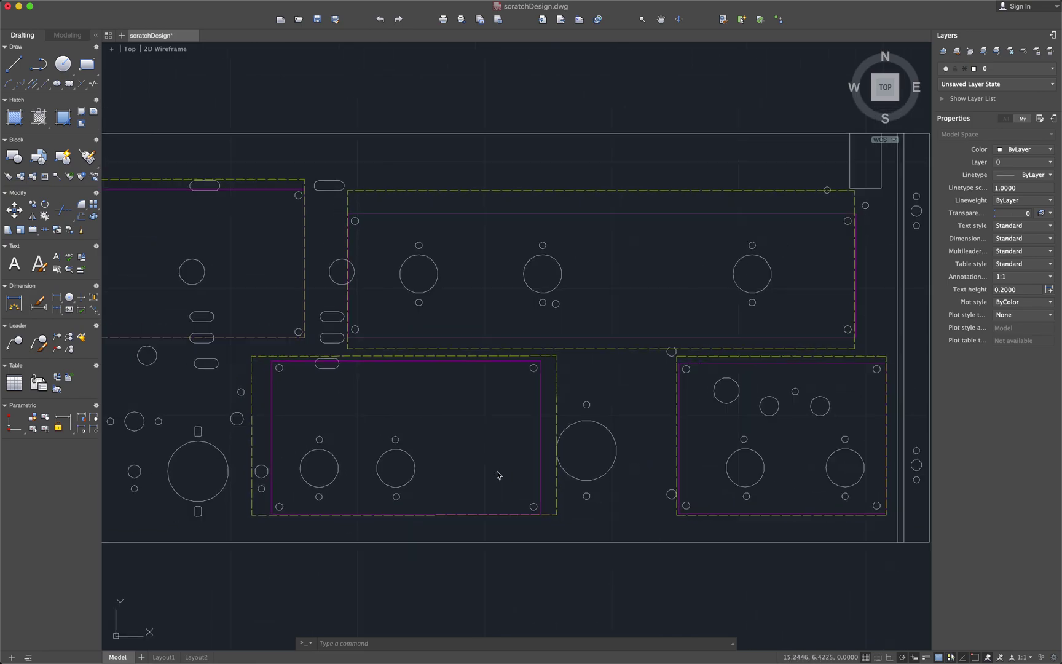
scroll(498, 474, left, 5)
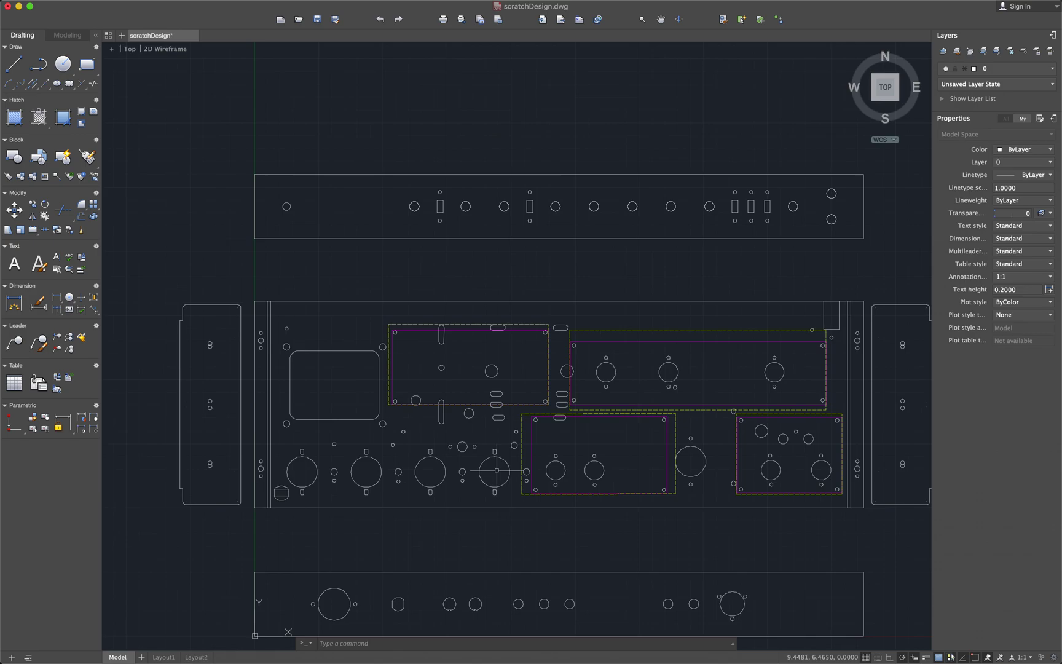
scroll(497, 470, down, 2)
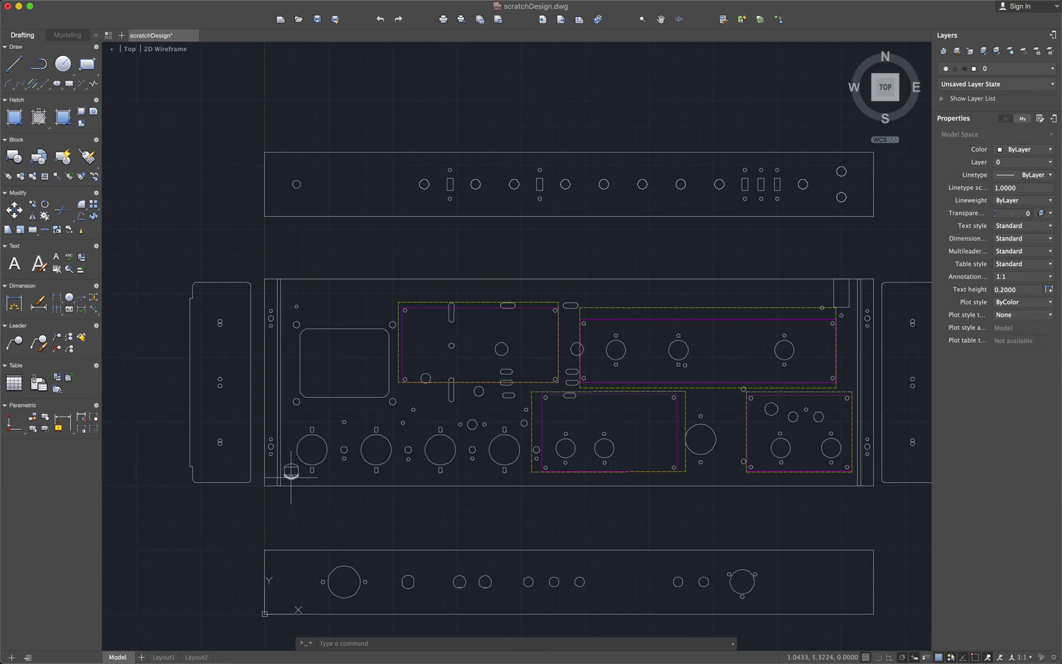
scroll(291, 472, up, 5)
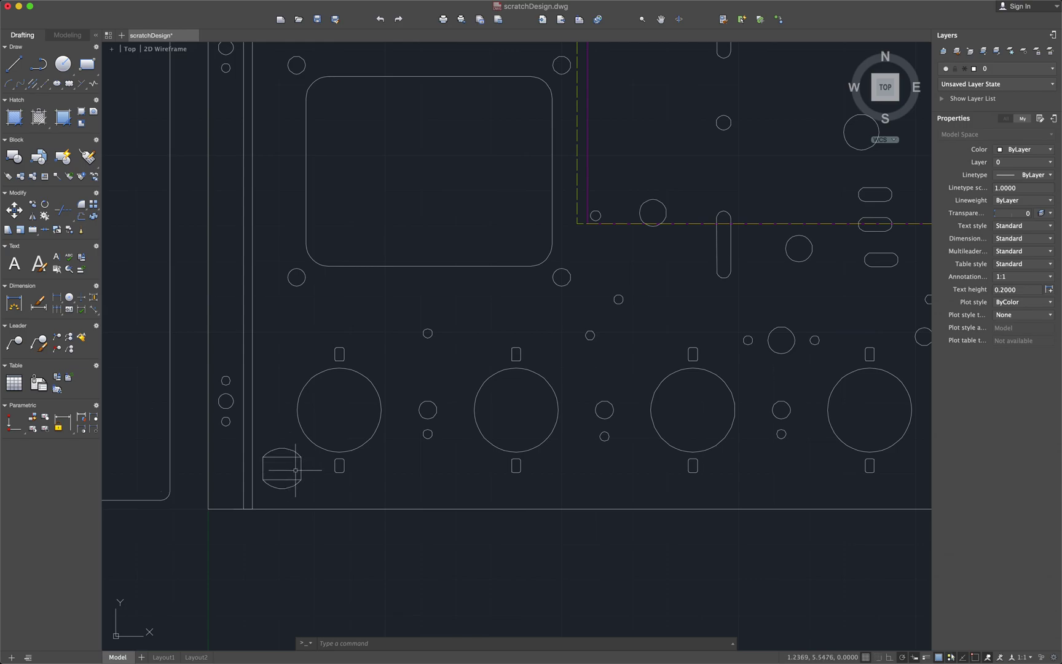
Zoom in and out around the chassis panel layout
scroll(296, 479, down, 4)
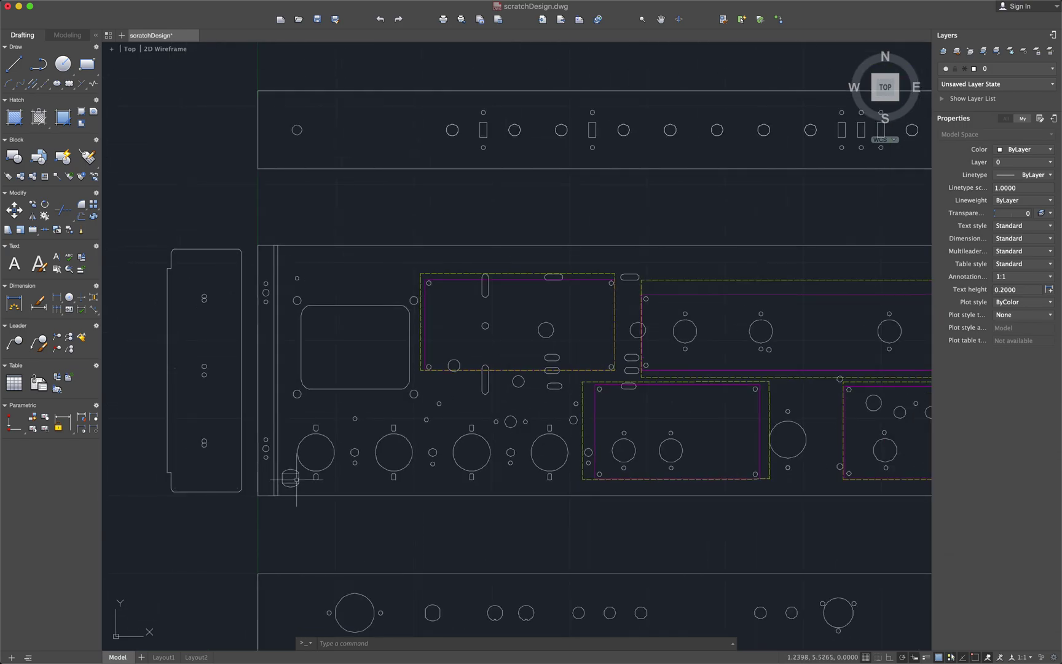
scroll(297, 479, down, 3)
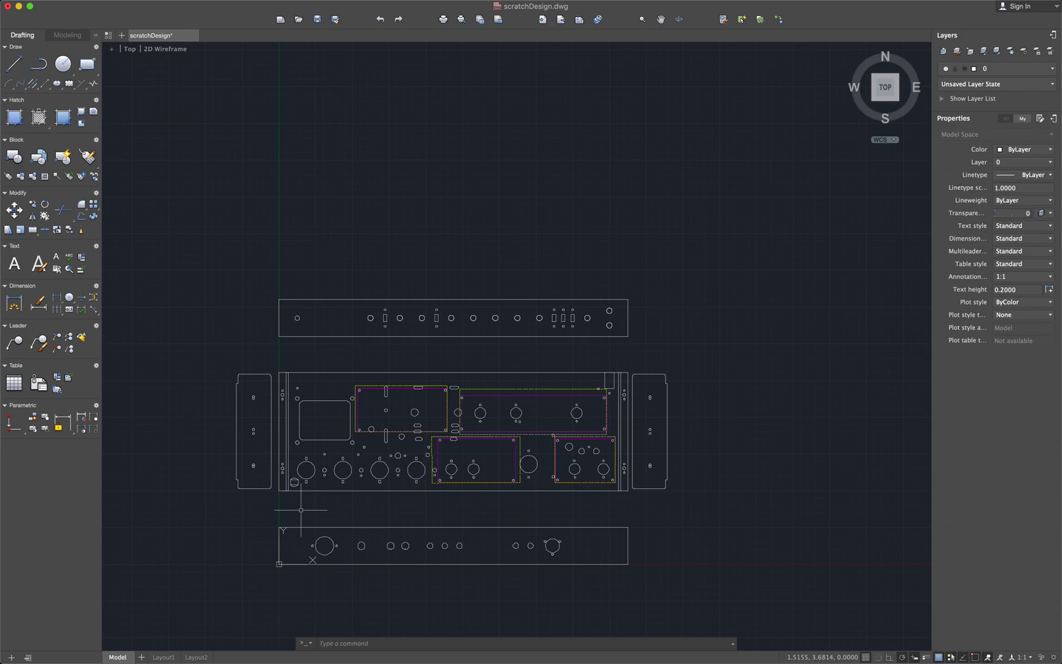
scroll(305, 478, up, 8)
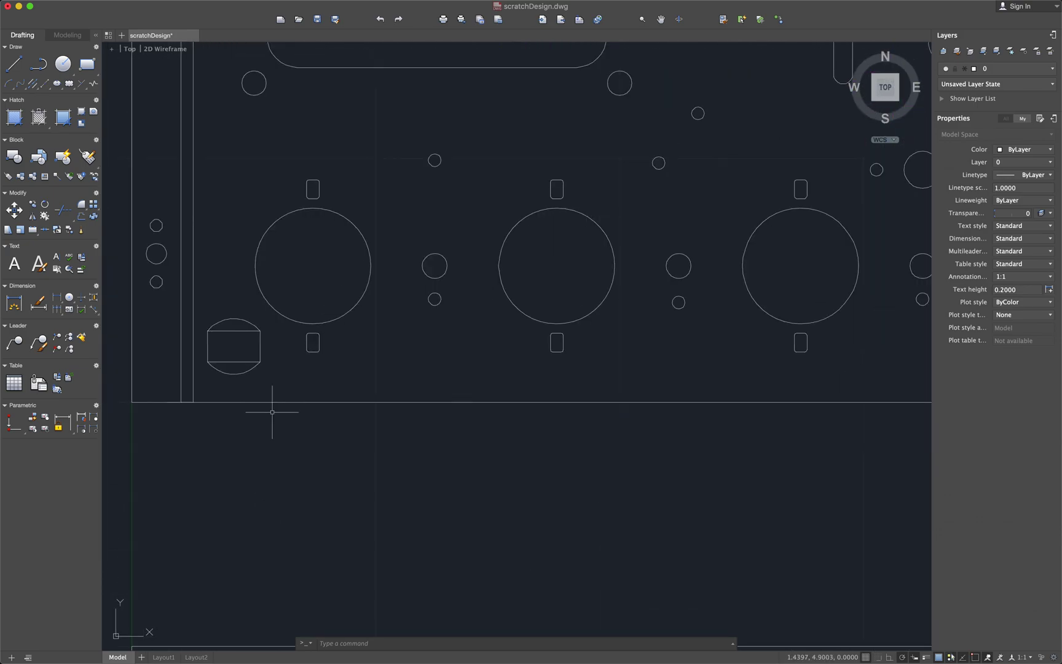
scroll(283, 406, down, 8)
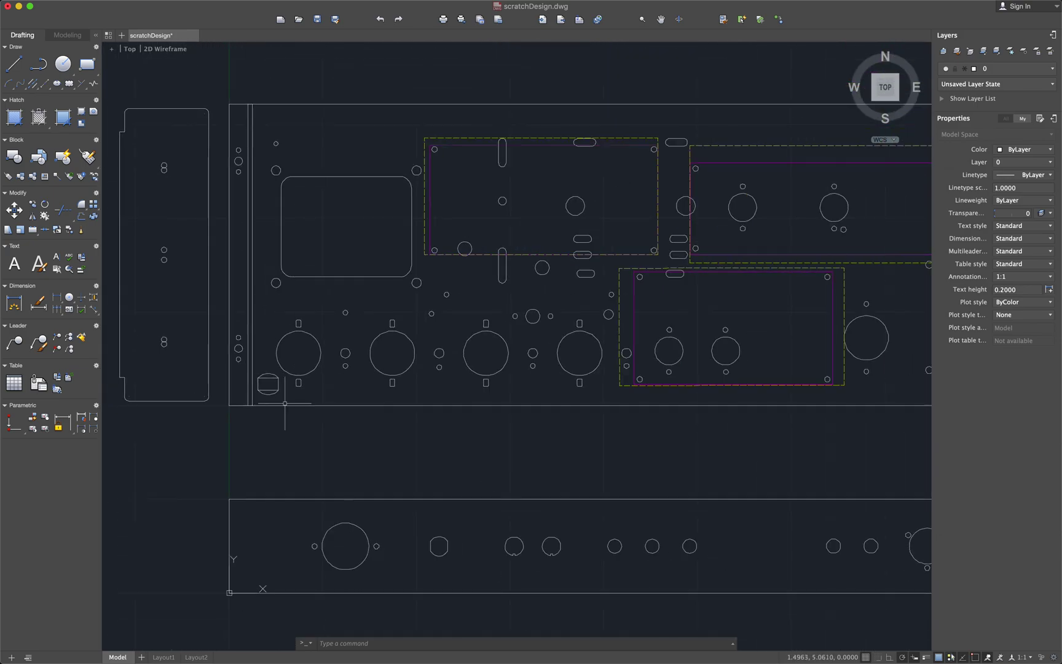
scroll(323, 484, down, 6)
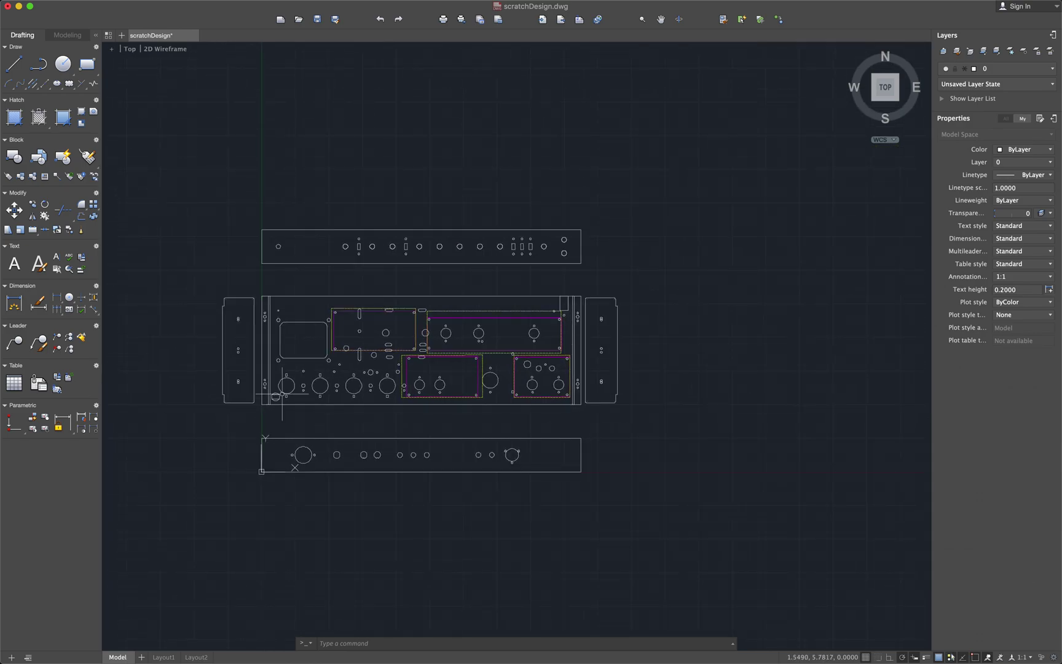
scroll(292, 472, up, 8)
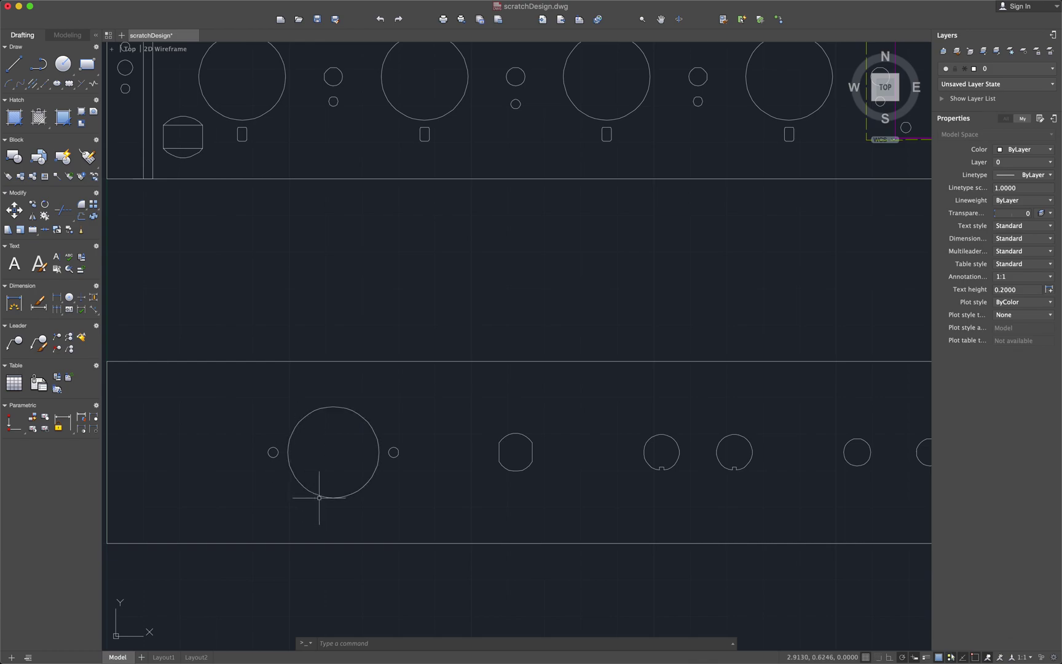
scroll(313, 510, down, 5)
scroll(314, 509, up, 1)
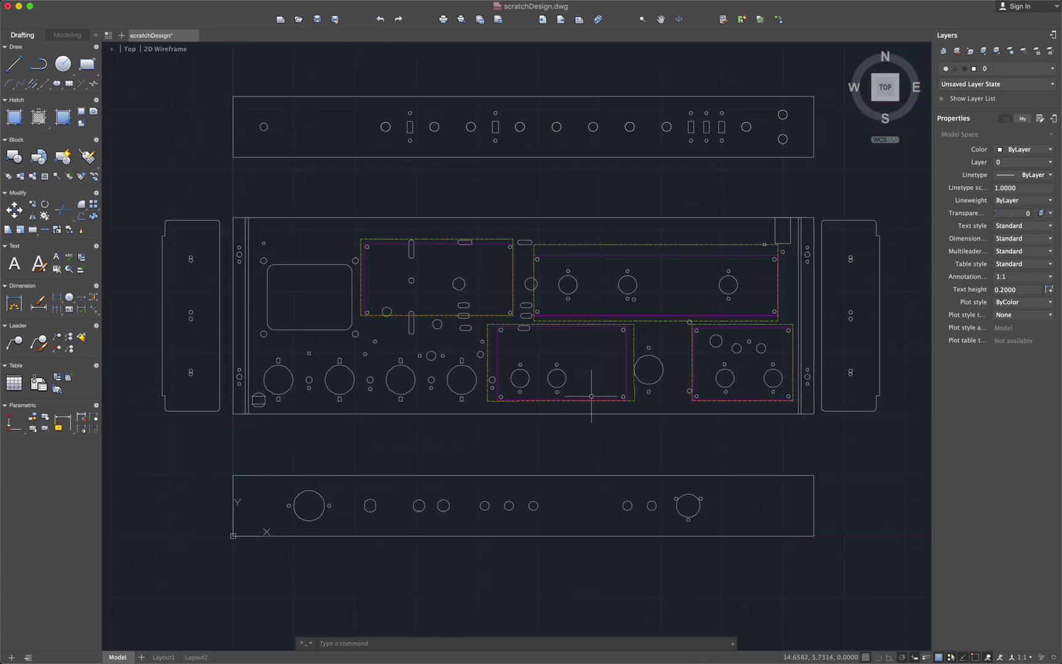
Connect through Microsoft Remote Desktop to the Inventor session showing SSS-002-Chassis-Assembly
mouse_move(553, 657)
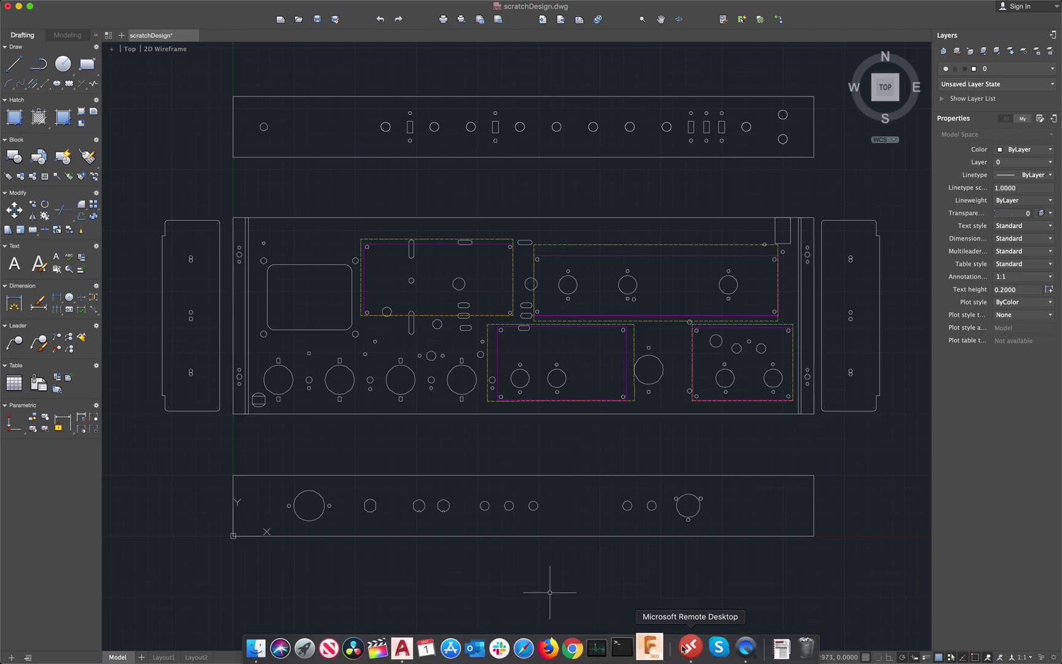
click(688, 647)
double_click(93, 74)
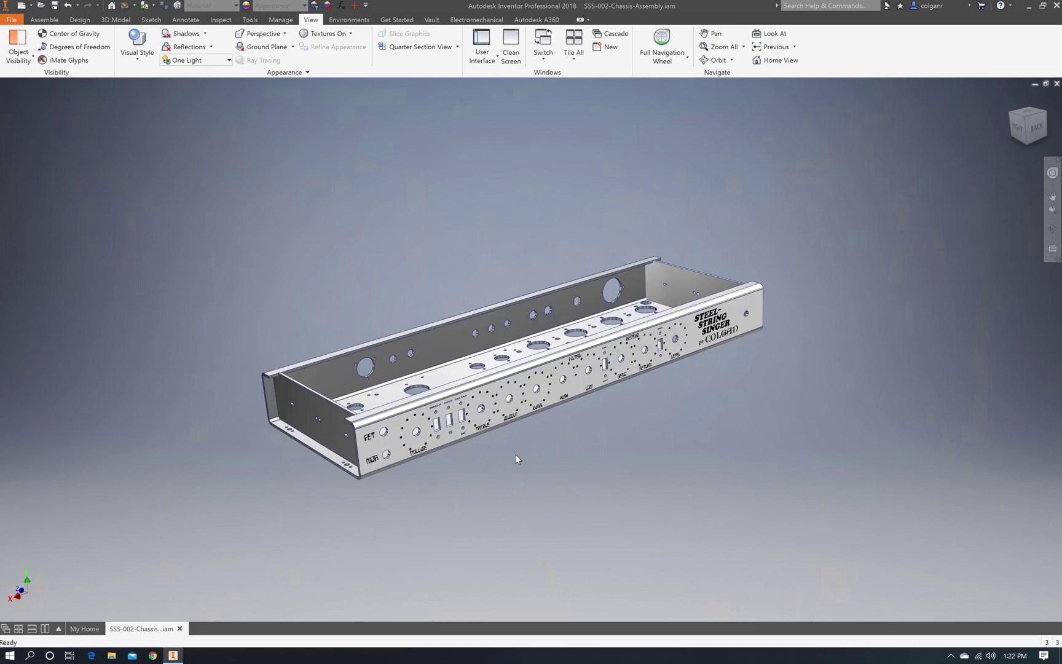
Zoom in on the chassis and orbit it with the ViewCube to view the bottom plate's underside
scroll(515, 458, up, 3)
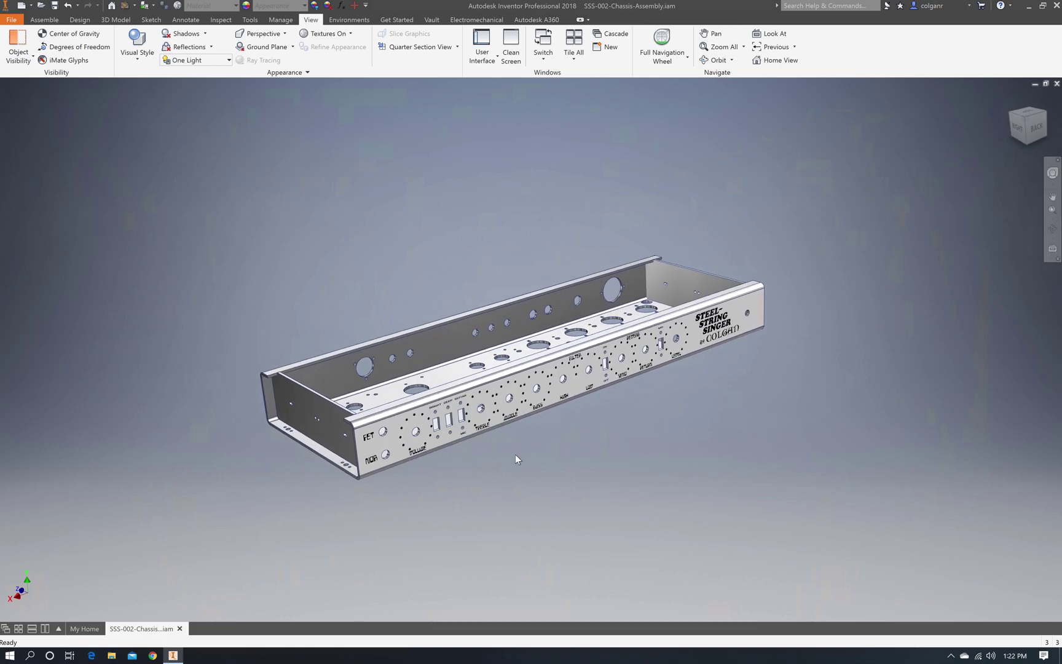
scroll(516, 458, up, 3)
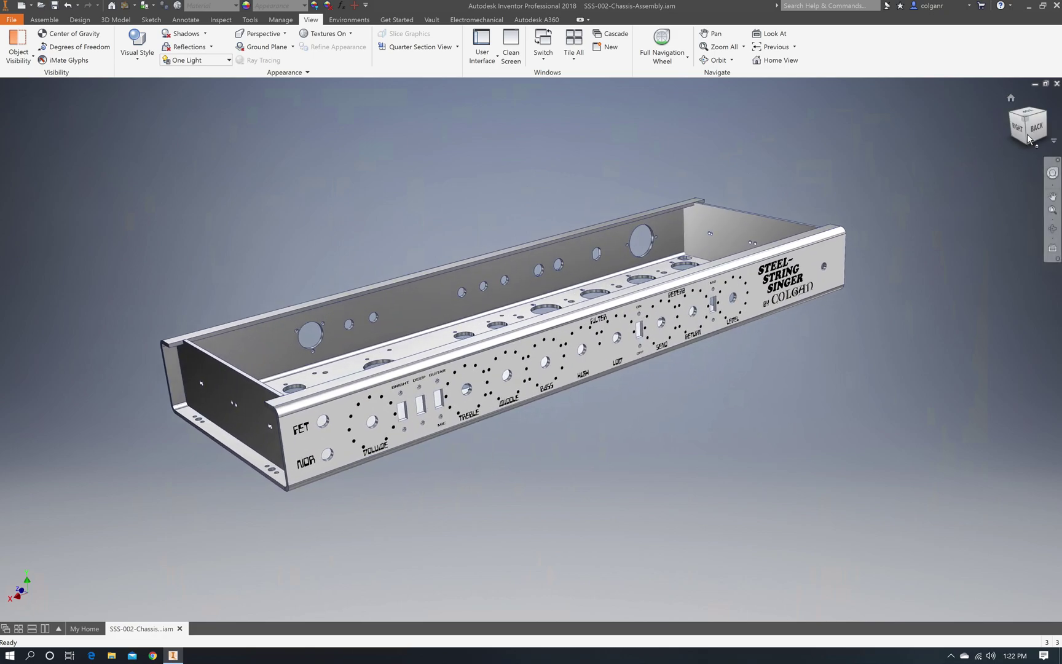
mouse_move(1030, 140)
mouse_down()
mouse_move(975, 161)
mouse_move(1037, 134)
mouse_up()
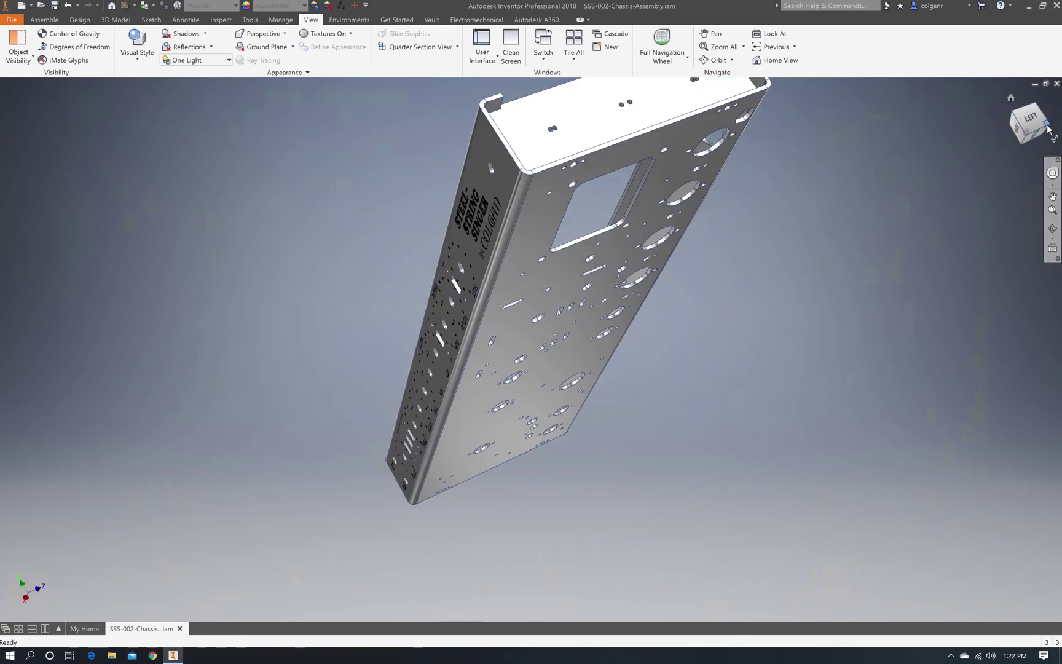
View the bottom plate flat-on, rotate it 90° to lie level, then orbit to an angled view
click(1039, 138)
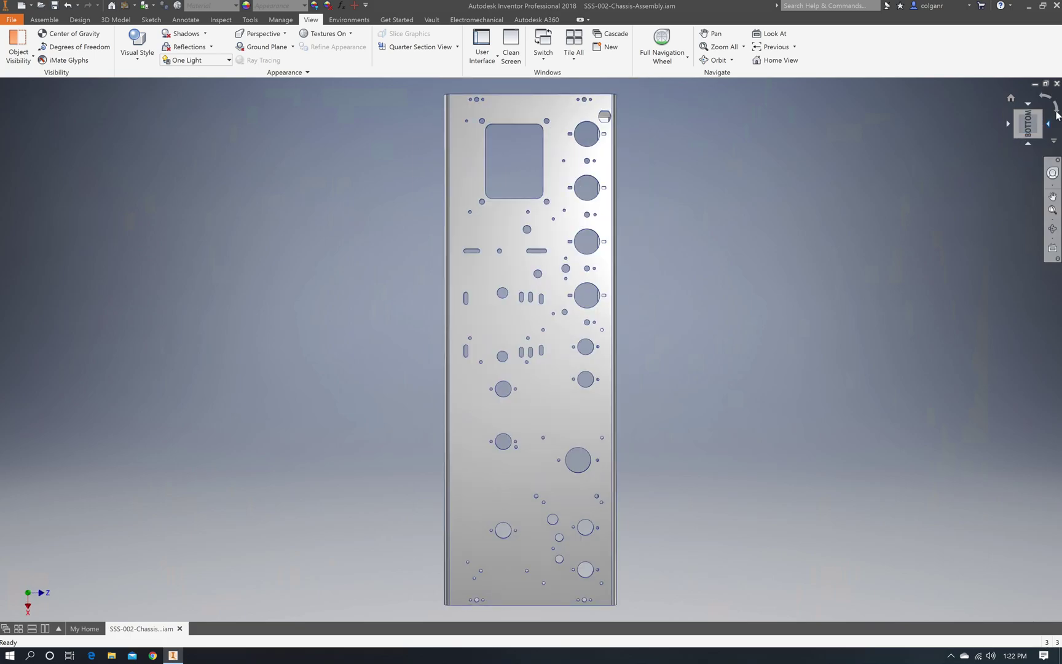
click(1055, 103)
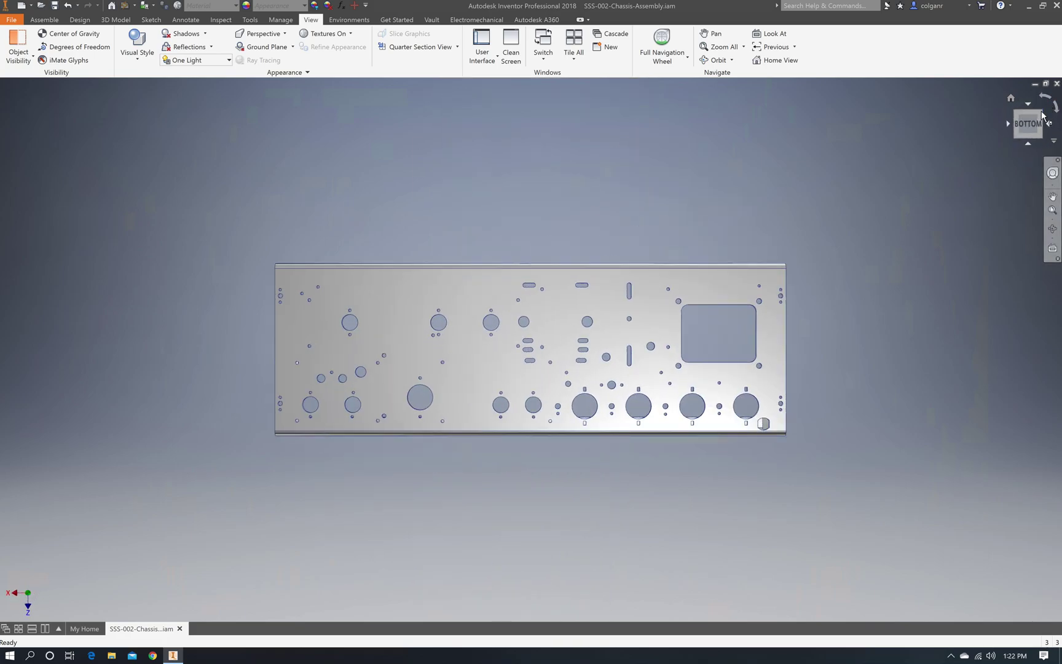
shift+middle_drag(531, 347, 531, 349)
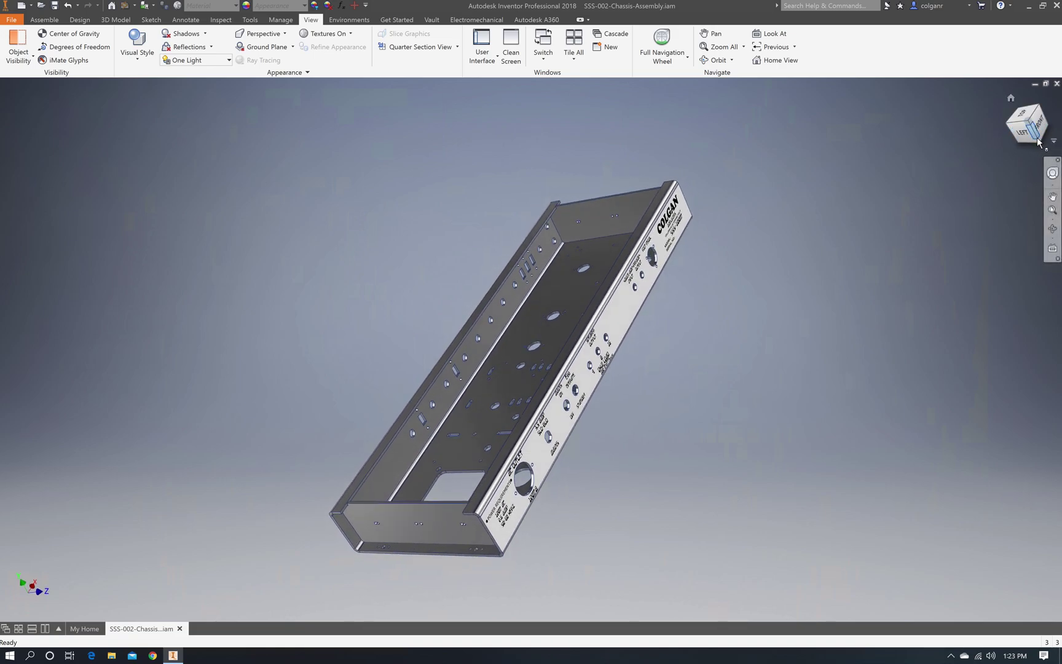
Orbit through the front-right-bottom, top-back-left and top-front-left corners, then return to the home view
shift+middle_drag(530, 349, 530, 349)
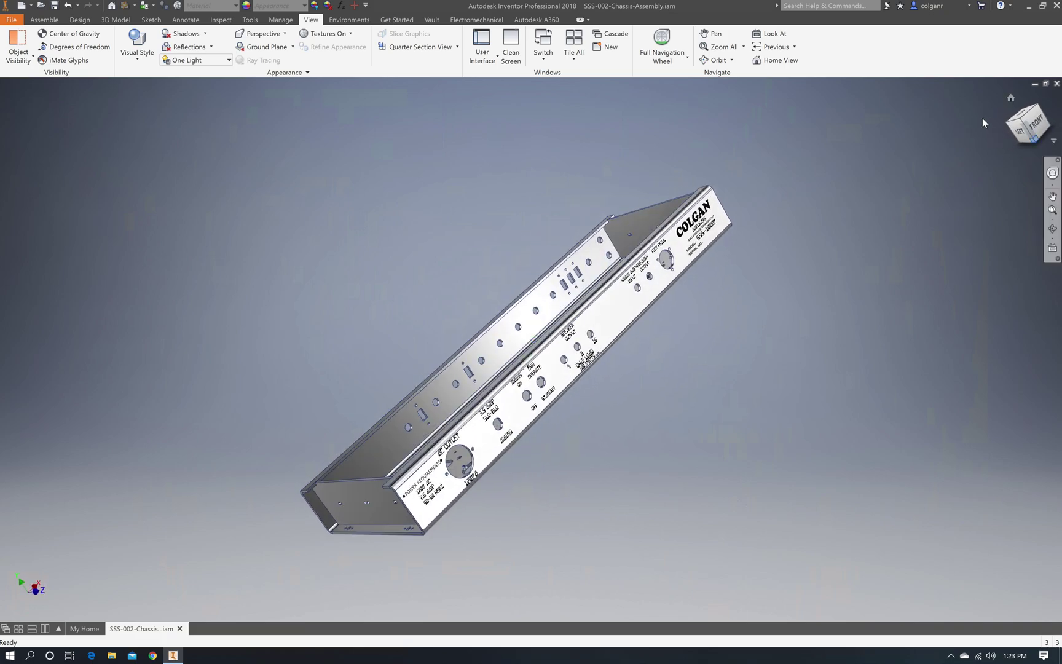
click(1051, 130)
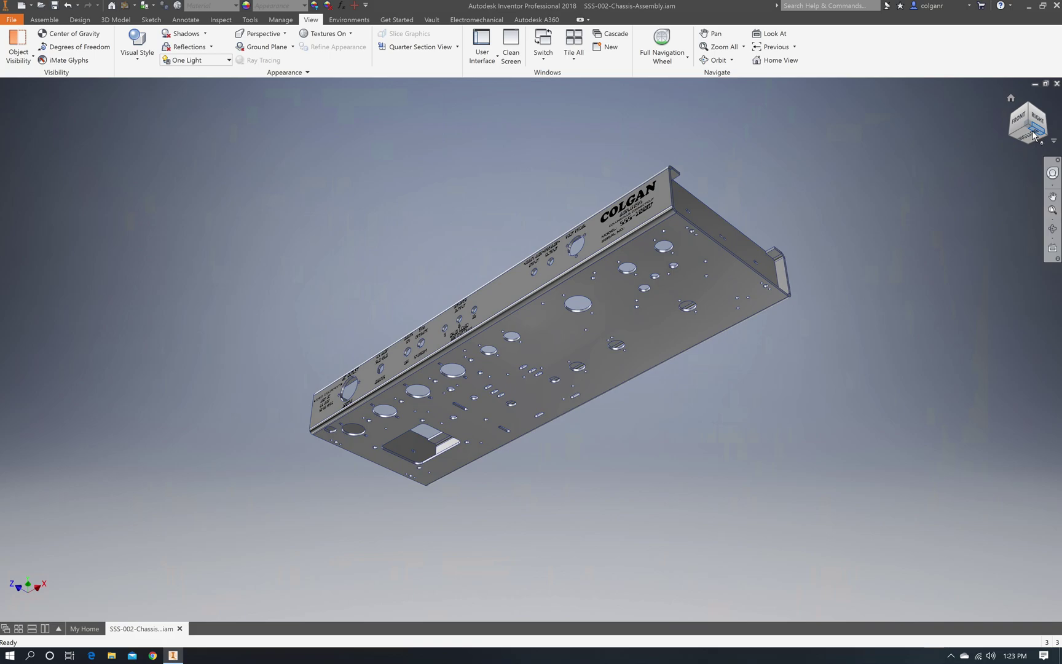
mouse_move(1032, 140)
mouse_down()
mouse_move(1006, 210)
mouse_move(802, 210)
mouse_move(818, 206)
mouse_up()
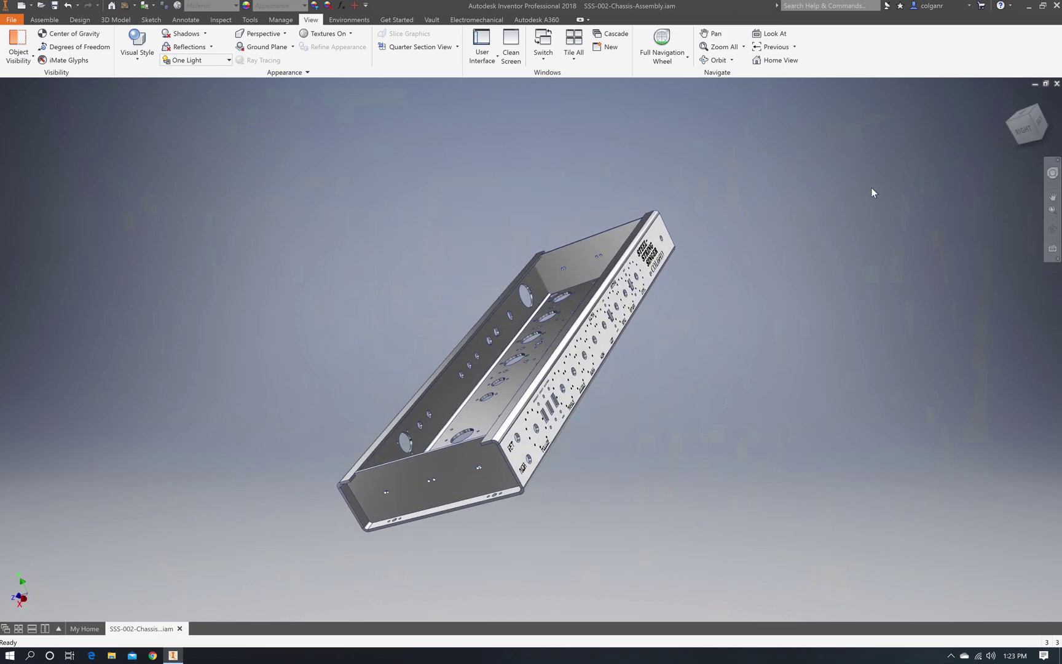
click(1039, 109)
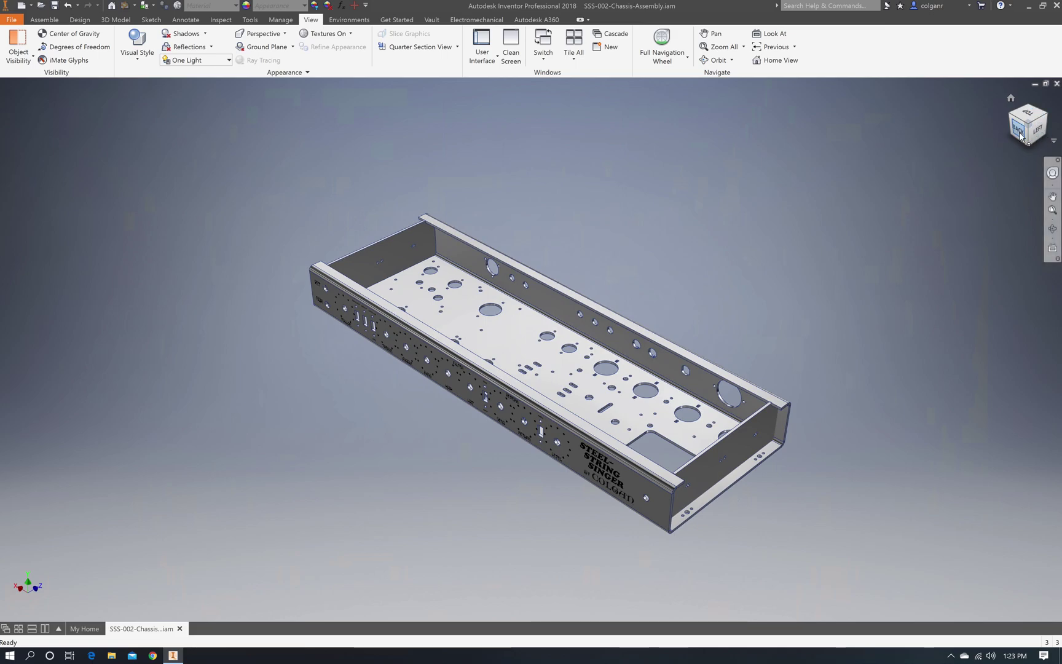
mouse_move(530, 350)
shift+middle_down()
mouse_move(480, 352)
mouse_move(469, 535)
mouse_move(441, 602)
shift+middle_up()
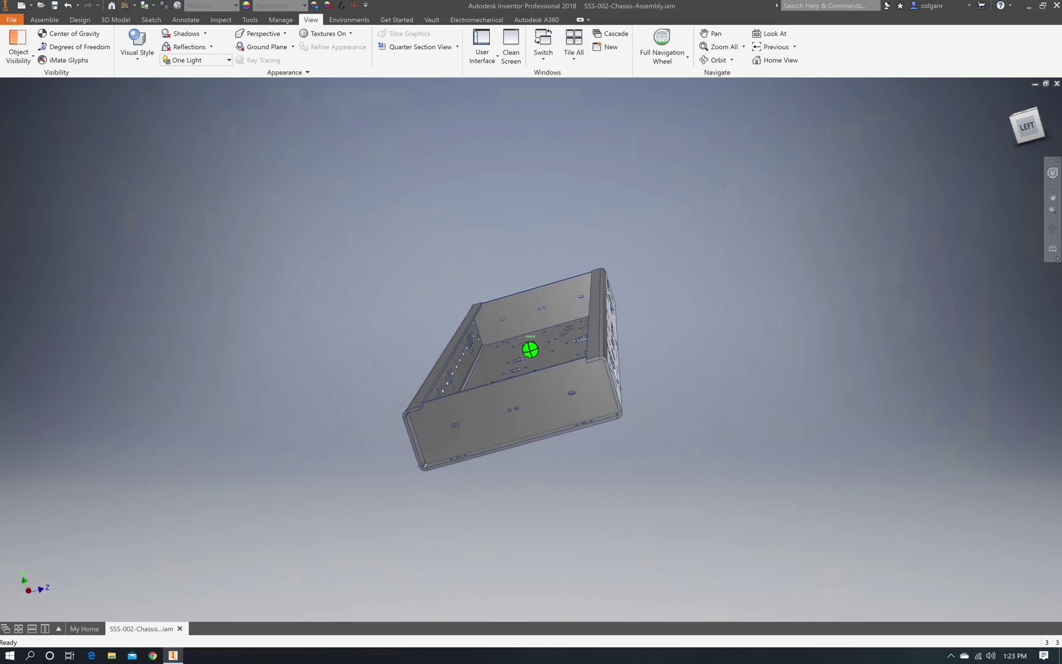
click(1038, 115)
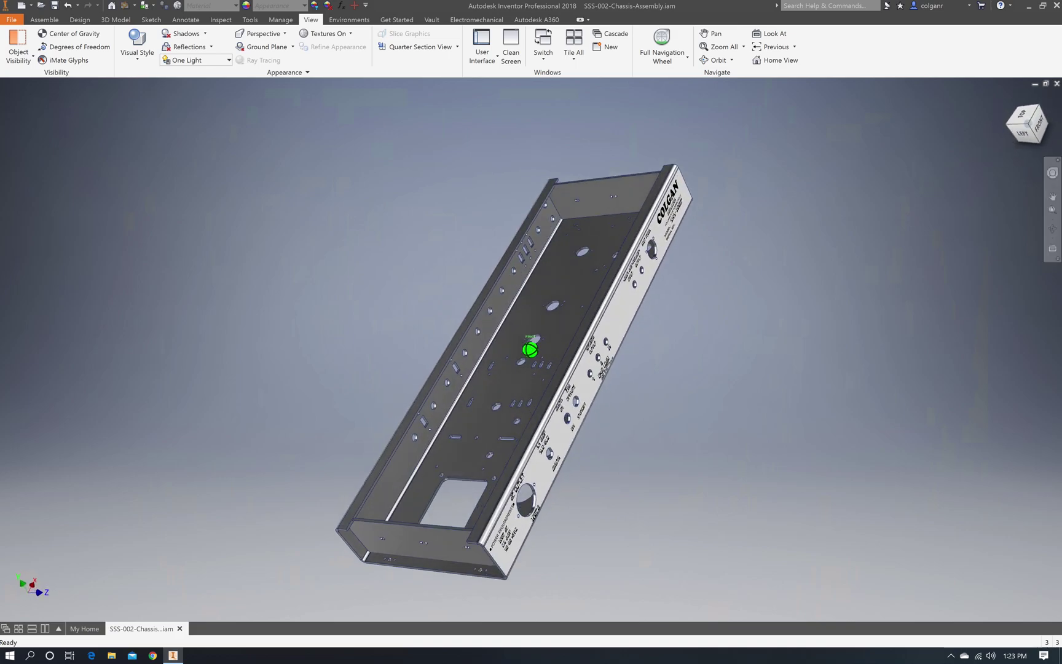
click(1012, 99)
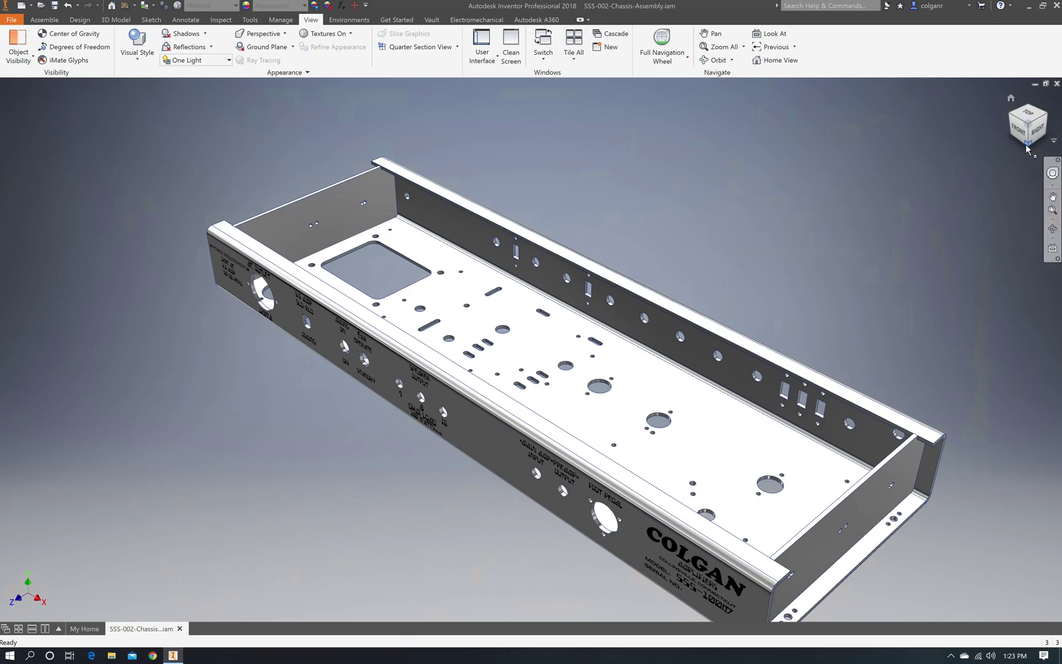
Orbit the chassis round to its right end, then return to the home view
drag(1031, 149, 904, 106)
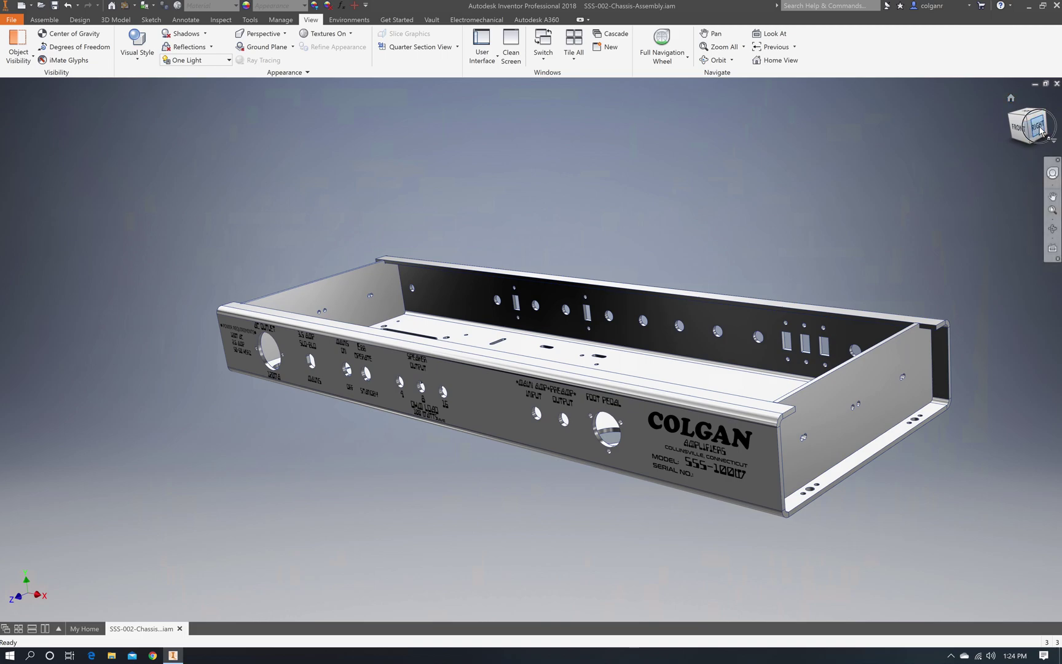
drag(1039, 131, 1008, 133)
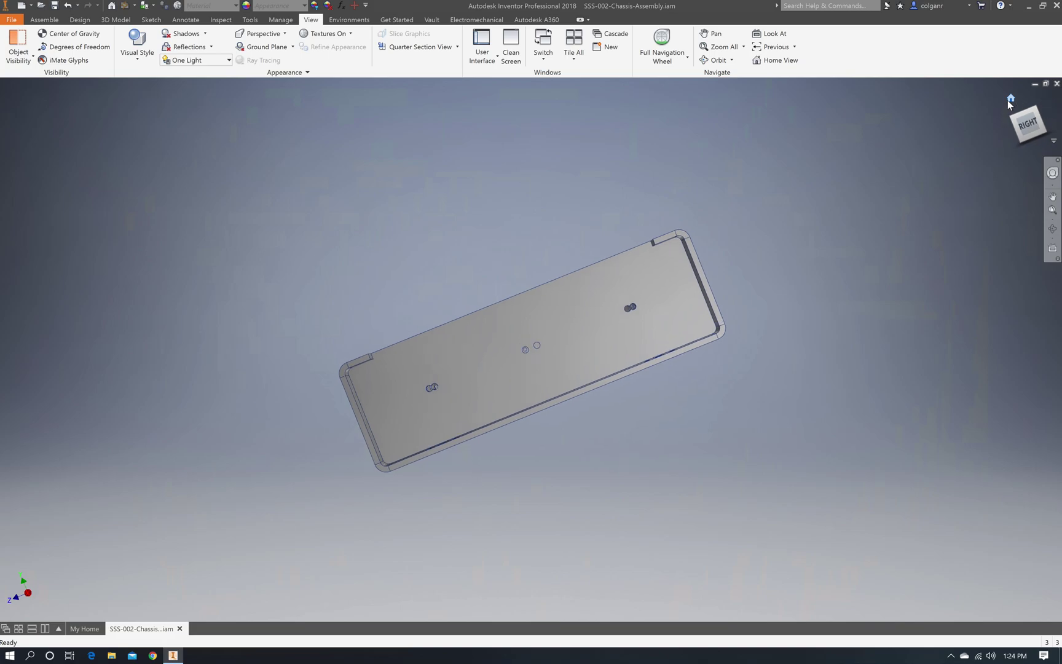
click(1010, 99)
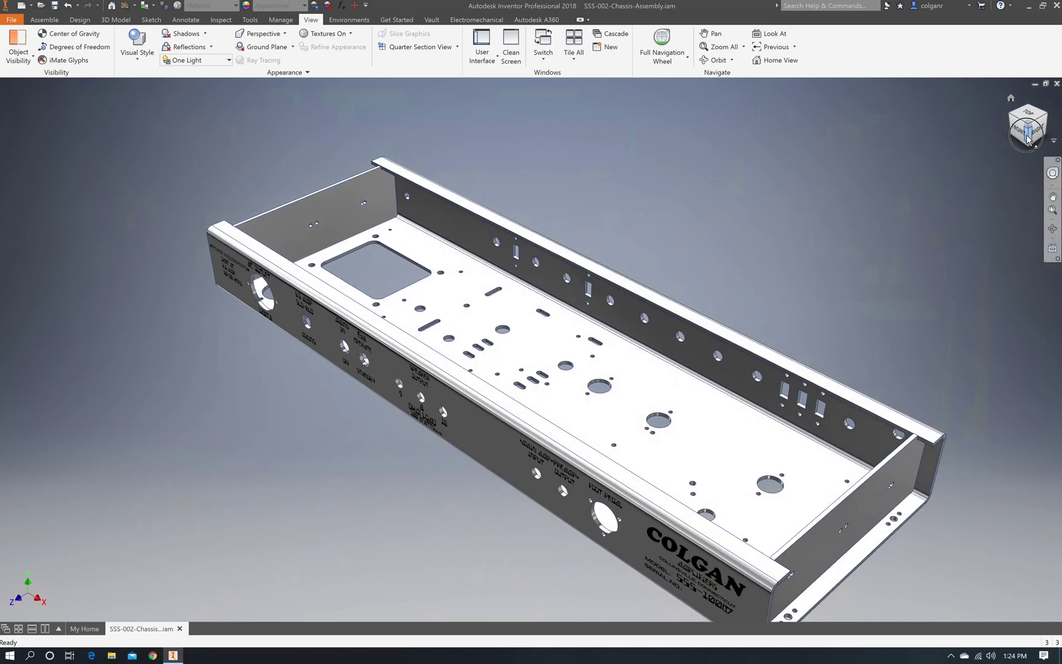
Orbit onto the STEEL-STRING SINGER panel, then settle on an isometric top-corner view
mouse_move(1027, 140)
mouse_down()
mouse_move(976, 78)
mouse_move(788, 100)
mouse_up()
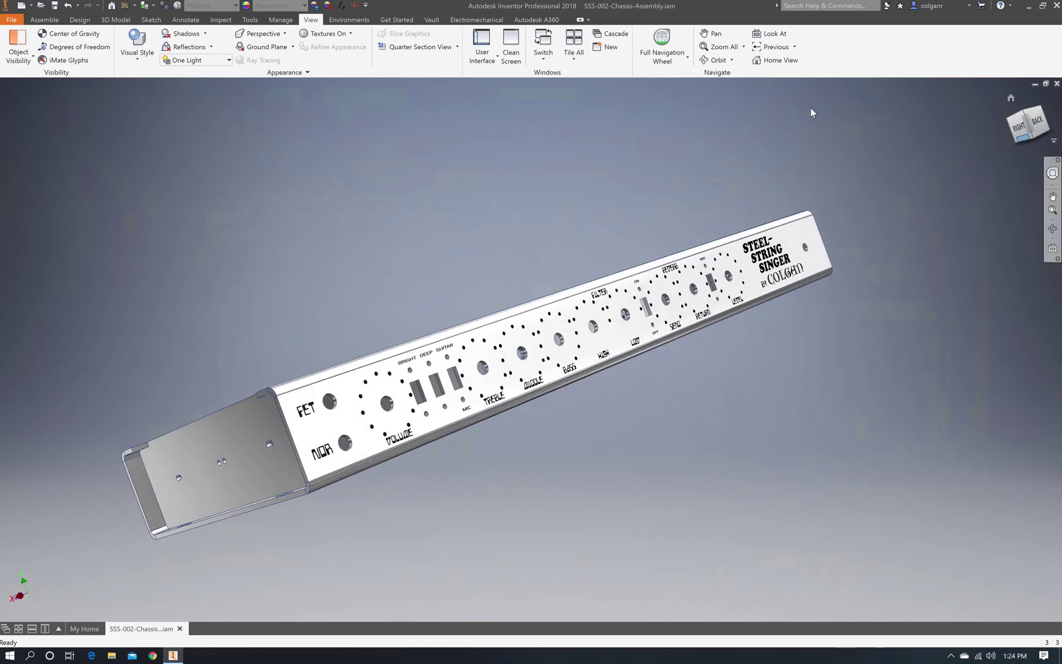
click(1037, 140)
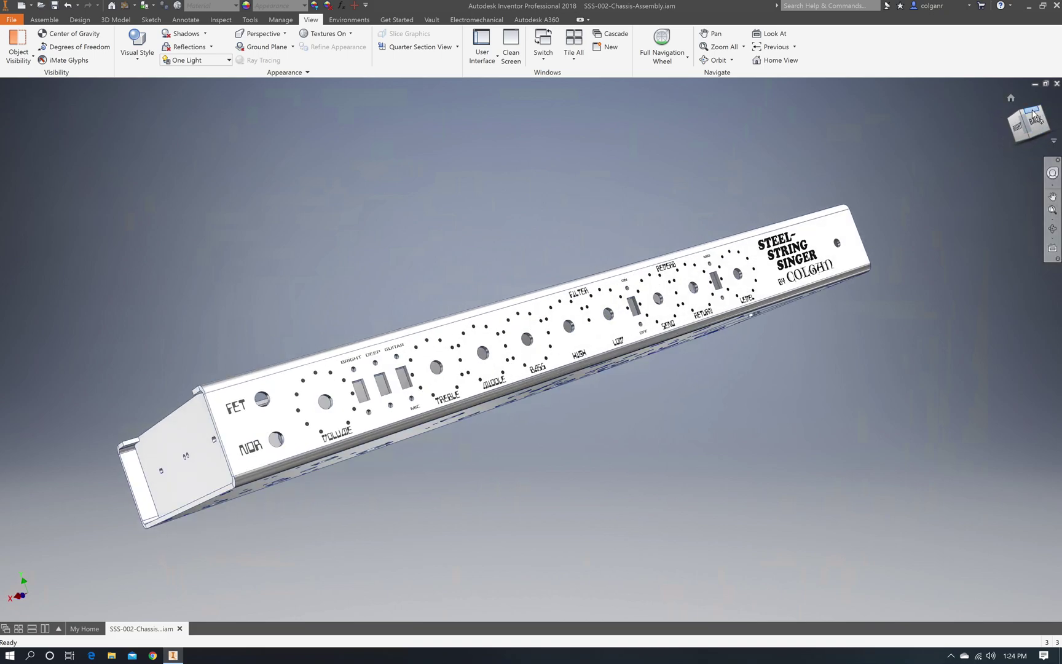
click(1023, 115)
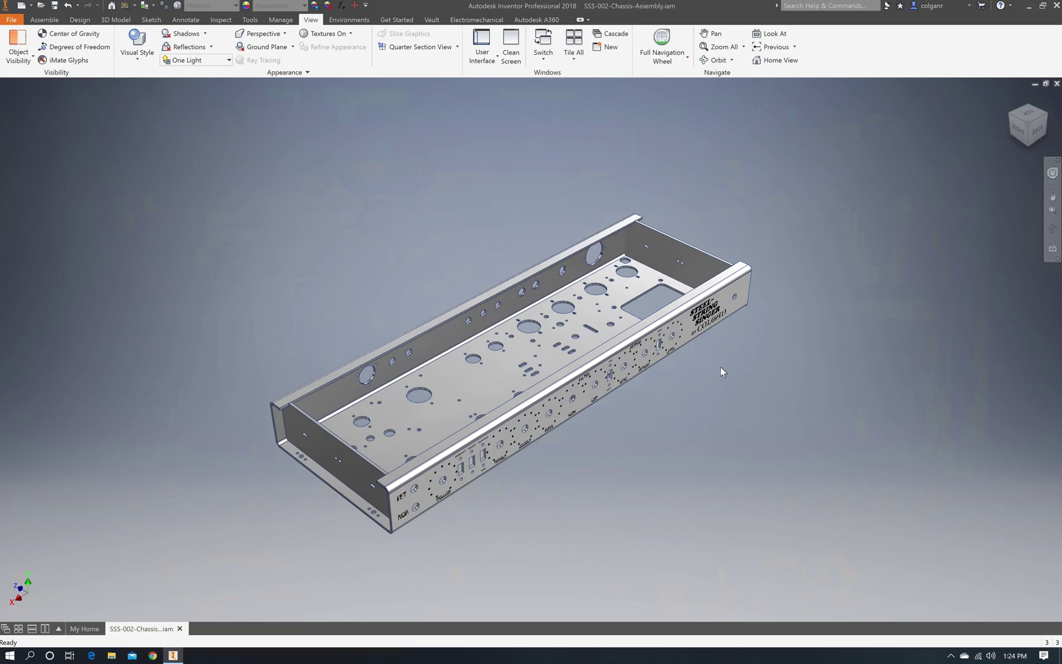
Zoom in, view the STEEL-STRING SINGER back panel face-on, then switch to the top-back-left corner
scroll(495, 514, up, 3)
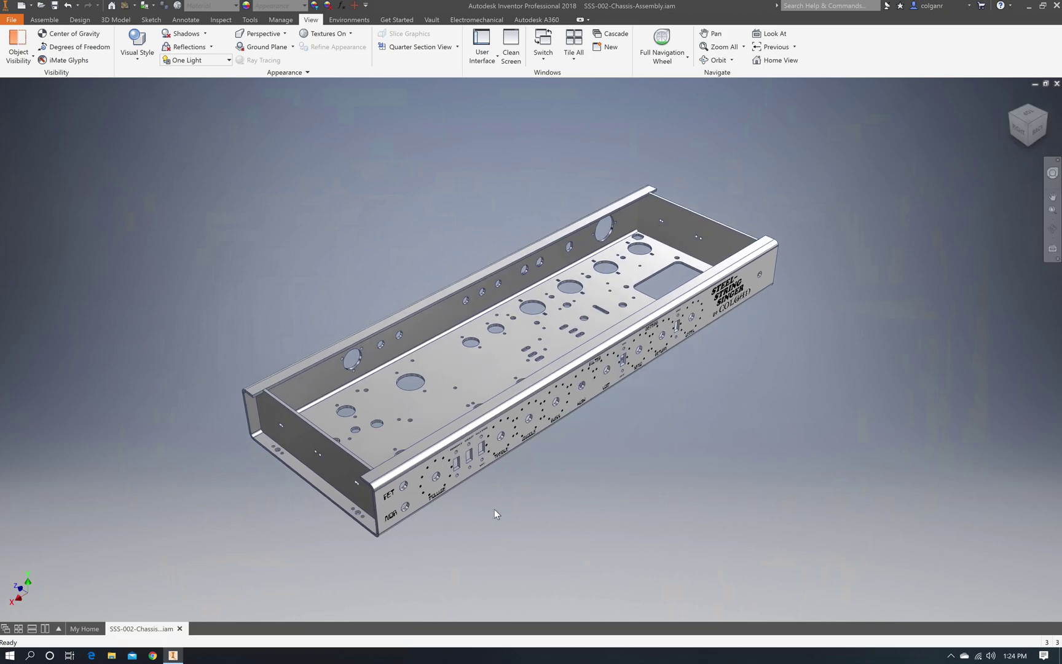
scroll(494, 510, up, 1)
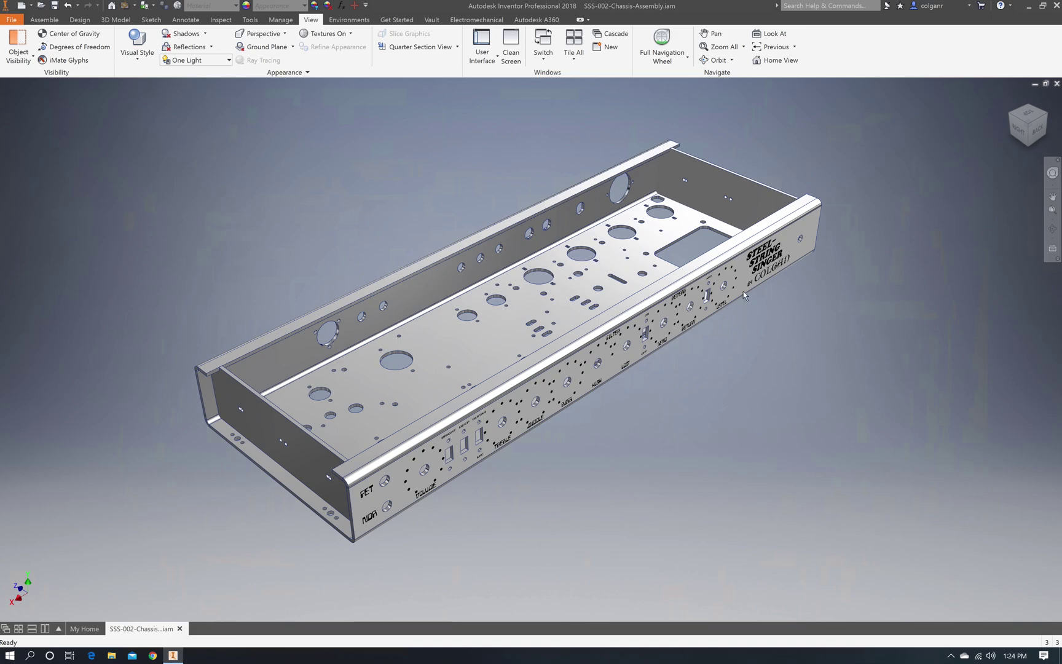
click(1034, 129)
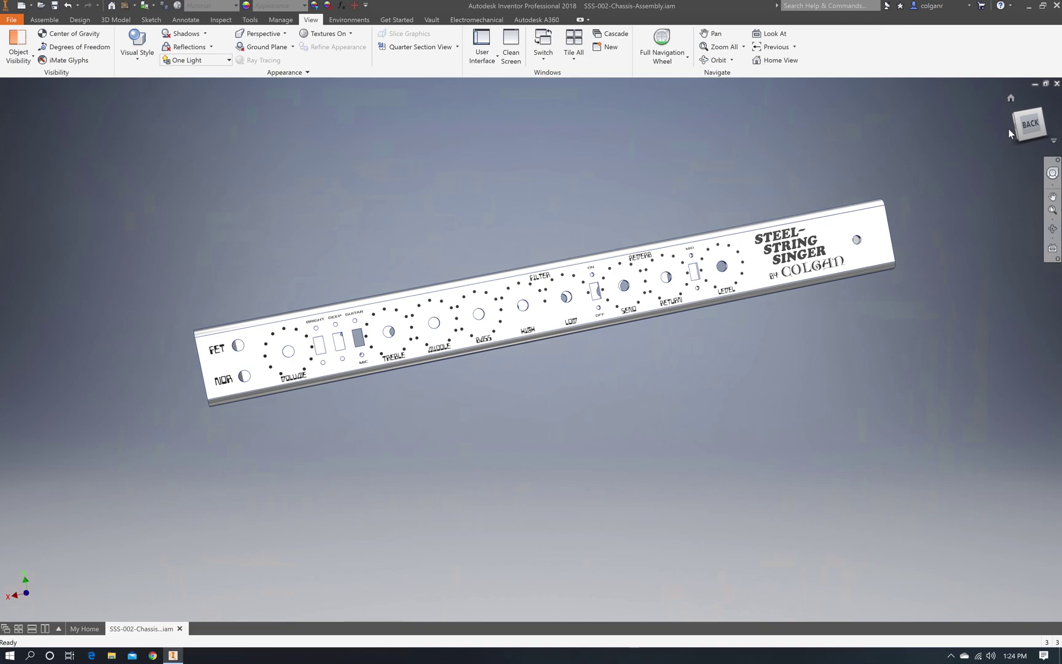
click(1041, 113)
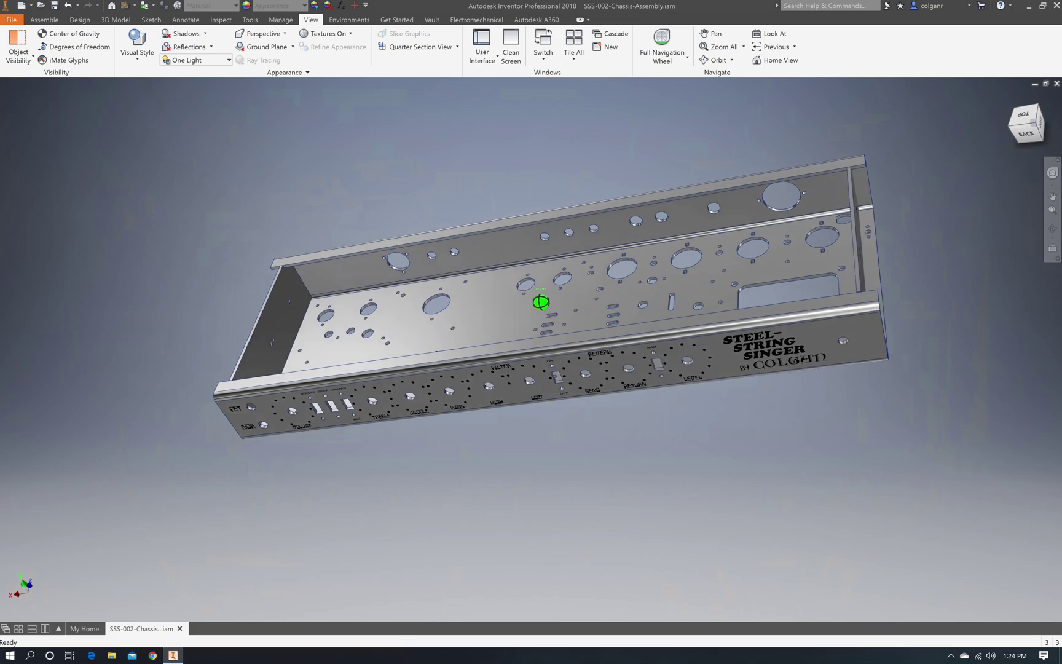